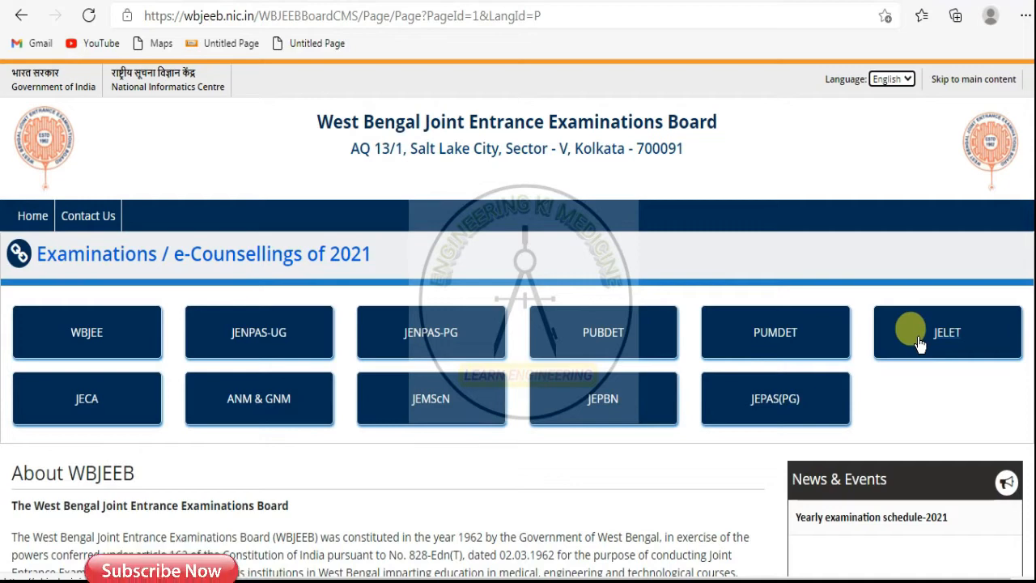
- Open the JELET-2021 page, which shows applications running from 4th May to 24.05.21, 5 PM
click(920, 344)
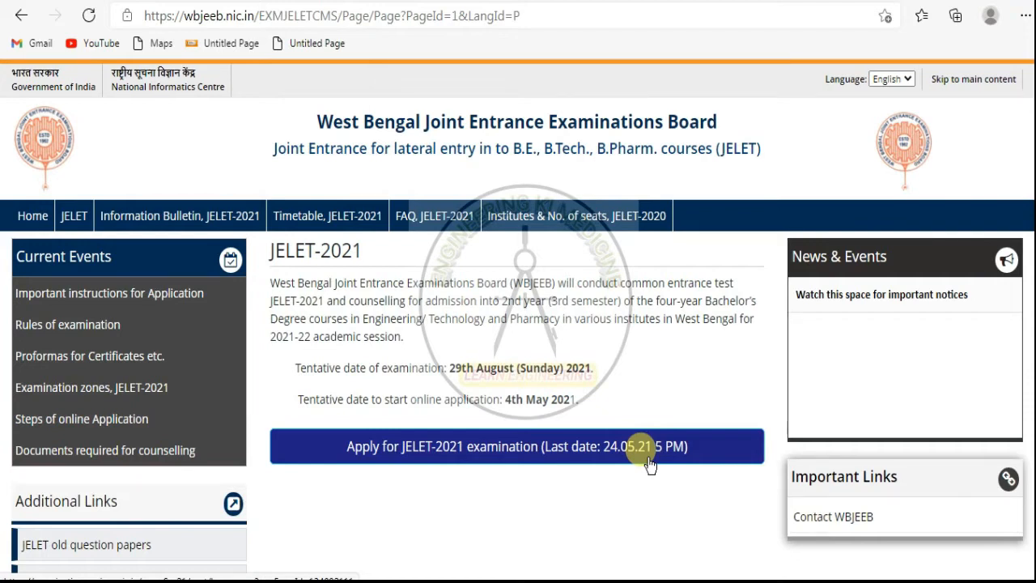
- Start the JELET-2021 online application and choose New Registration
click(469, 458)
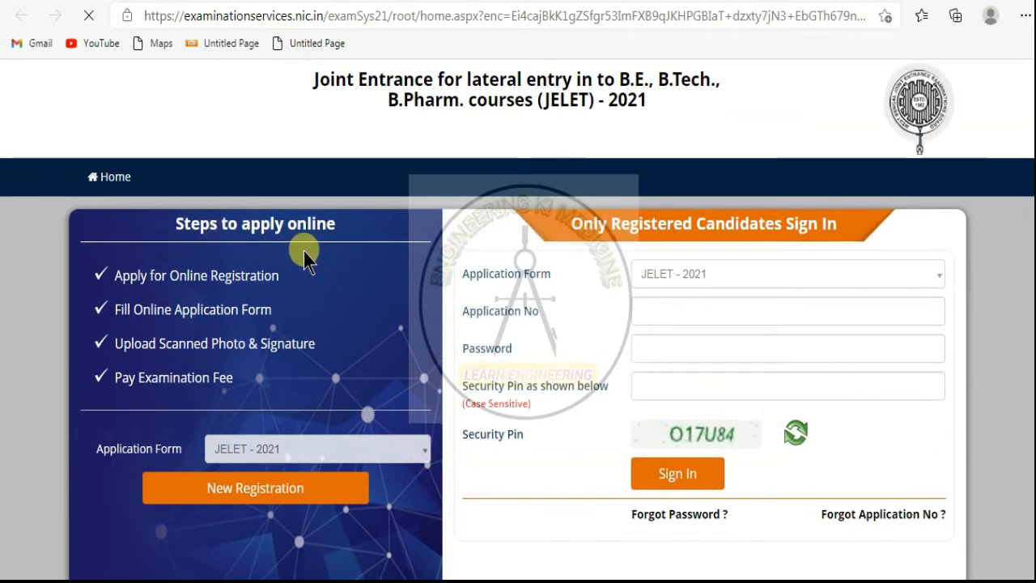
scroll(310, 252, down, 1)
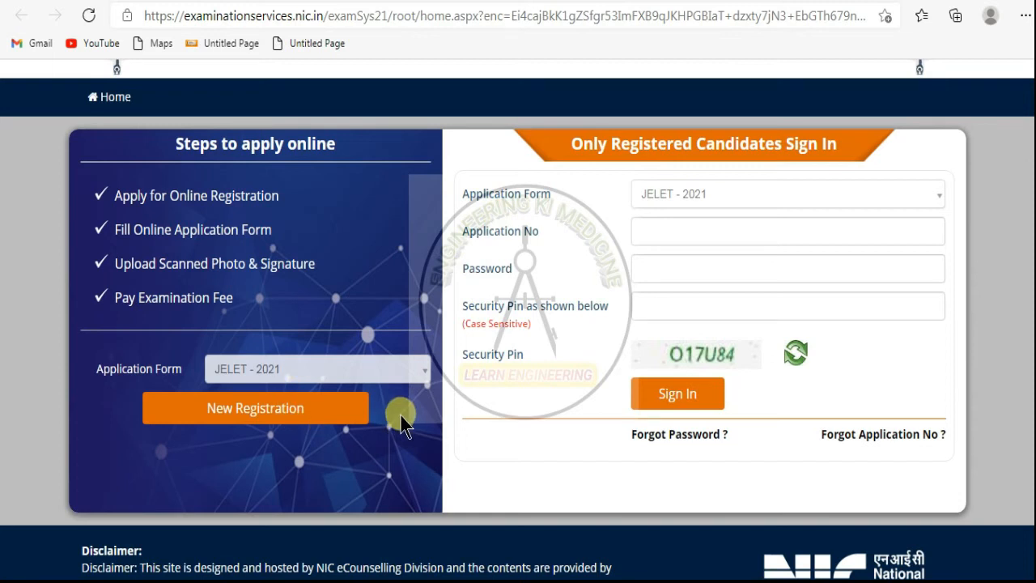
click(275, 421)
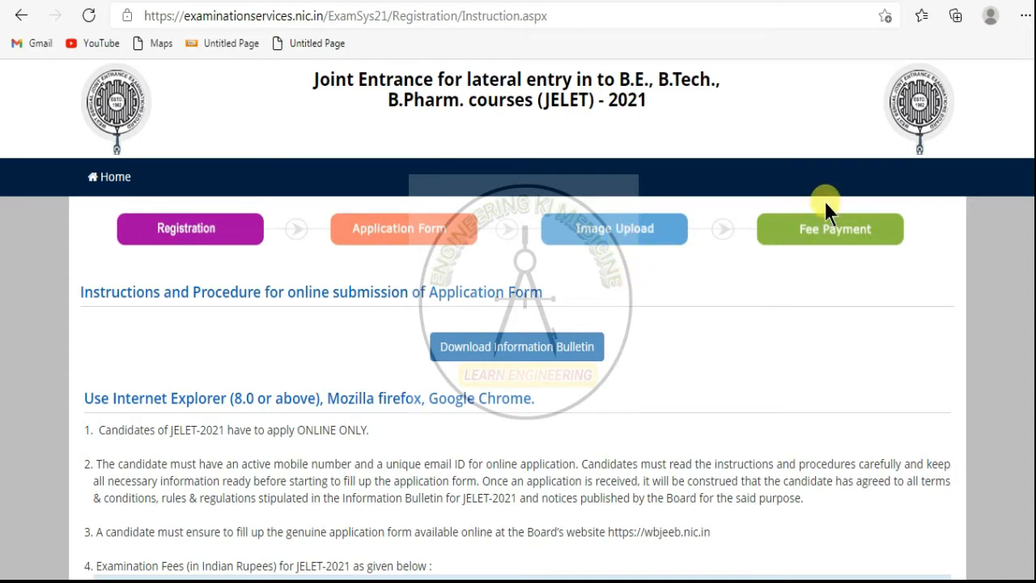
- Scroll through the registration instructions, fee table and five-step procedure to the declaration
scroll(609, 340, down, 3)
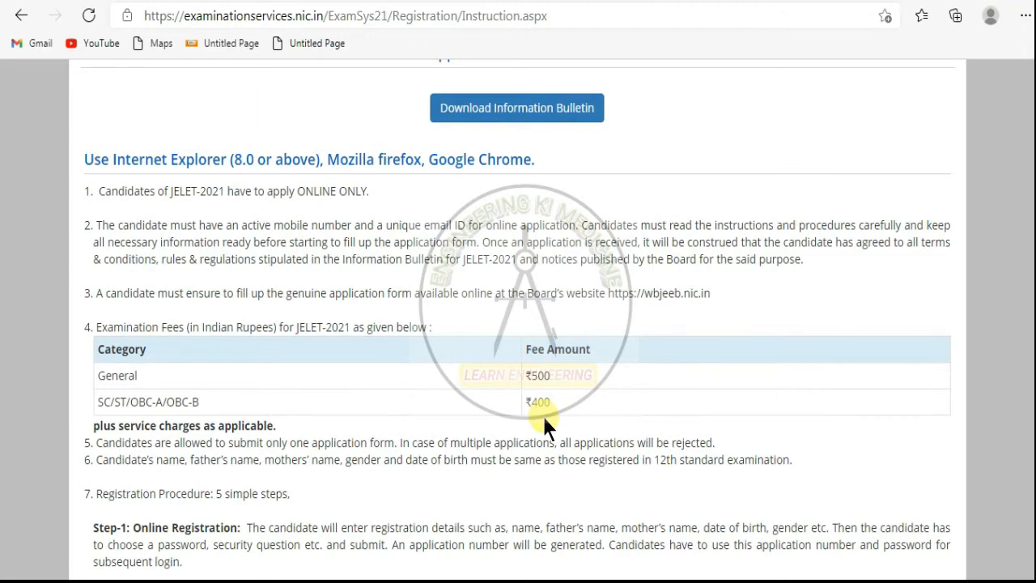
scroll(542, 414, down, 1)
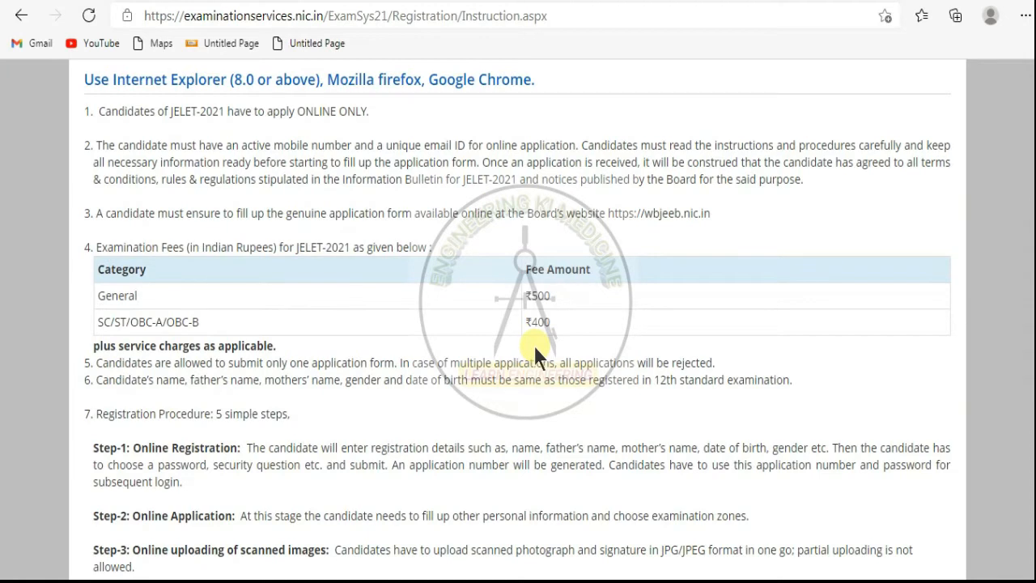
scroll(533, 343, down, 3)
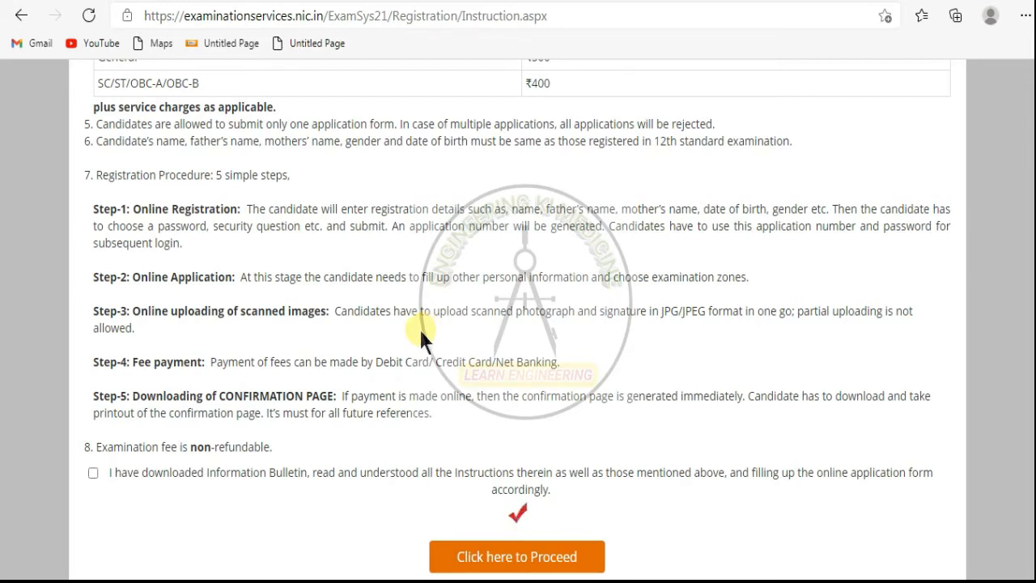
scroll(418, 327, down, 1)
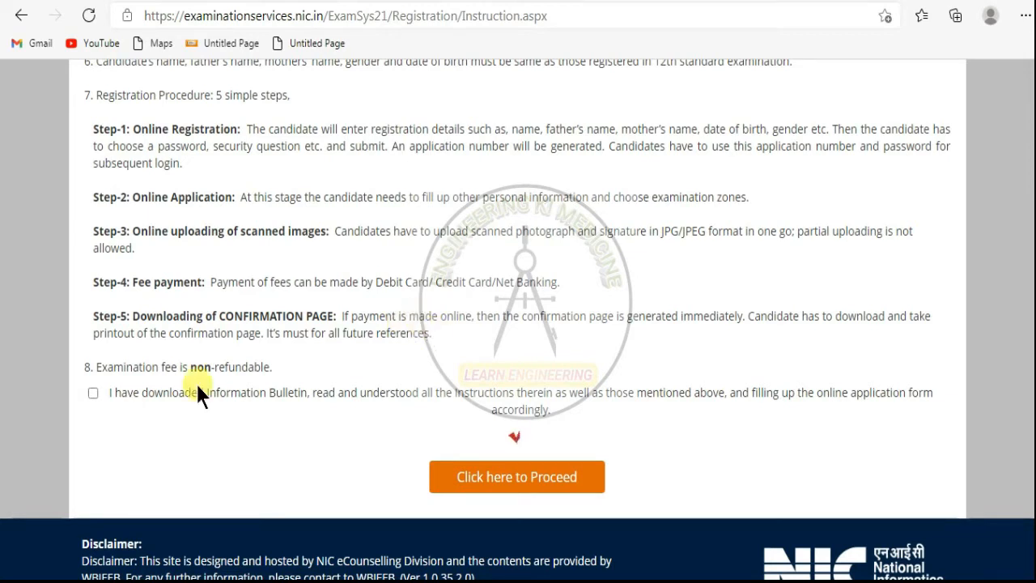
- Accept the instructions declaration and proceed to the blank Personal and Communication Details form
click(92, 395)
click(531, 484)
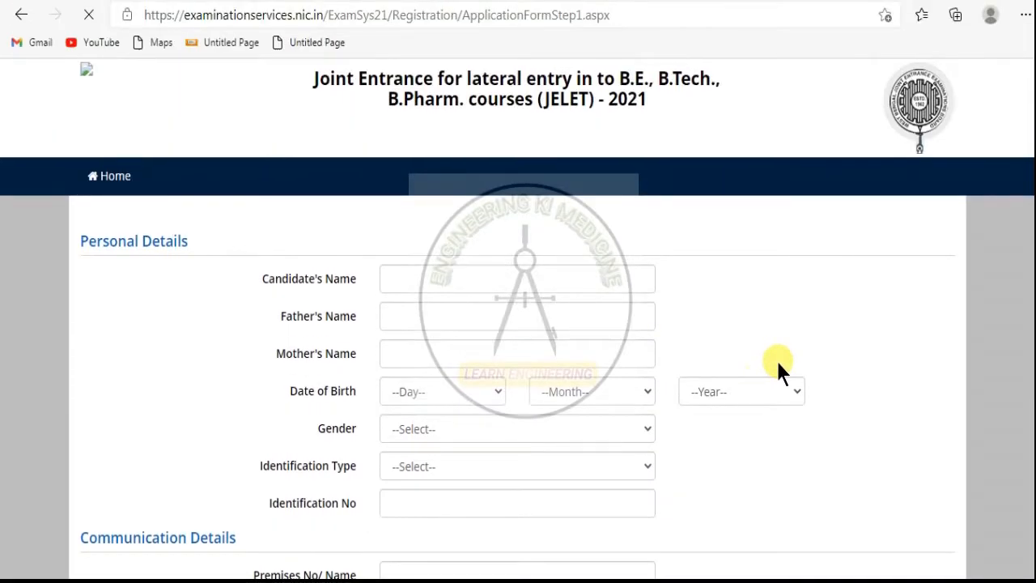
scroll(776, 357, down, 1)
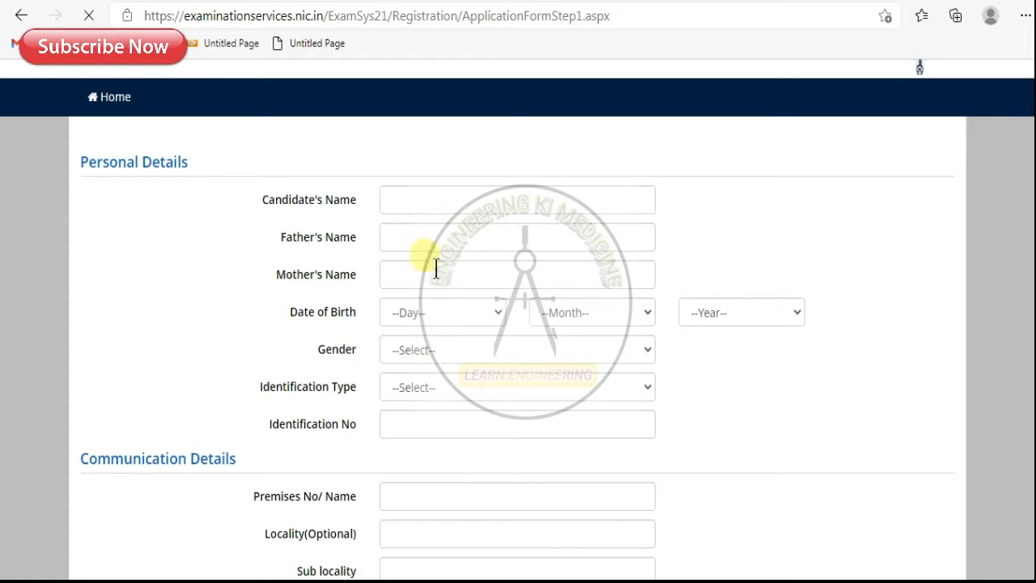
scroll(434, 264, down, 1)
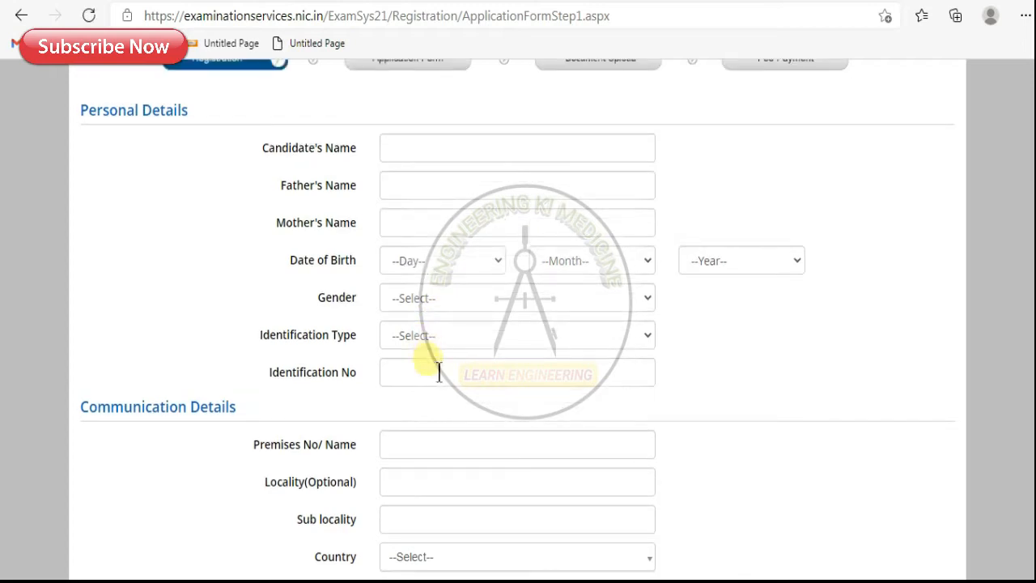
scroll(720, 379, up, 2)
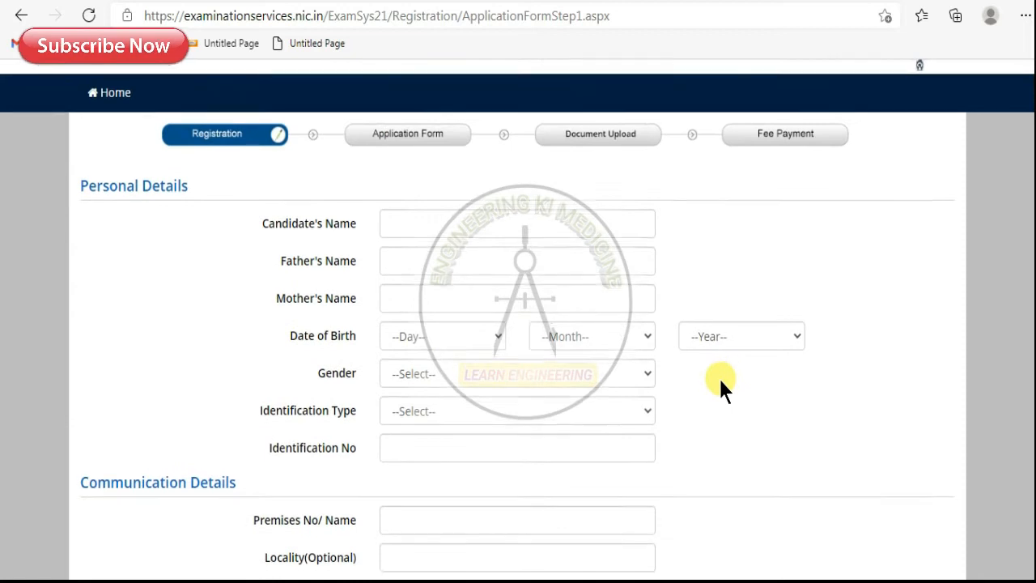
scroll(640, 363, down, 2)
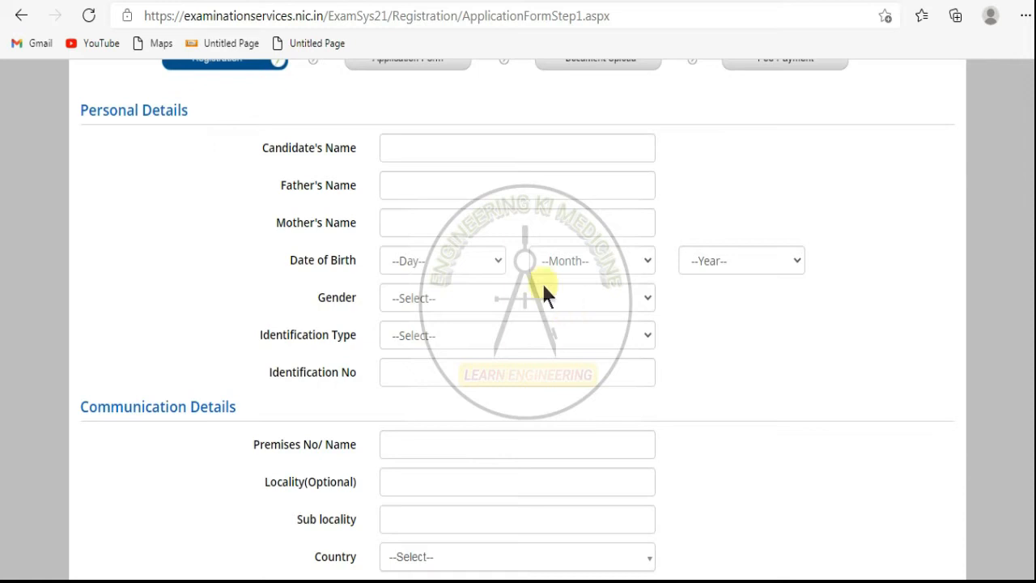
scroll(578, 235, down, 3)
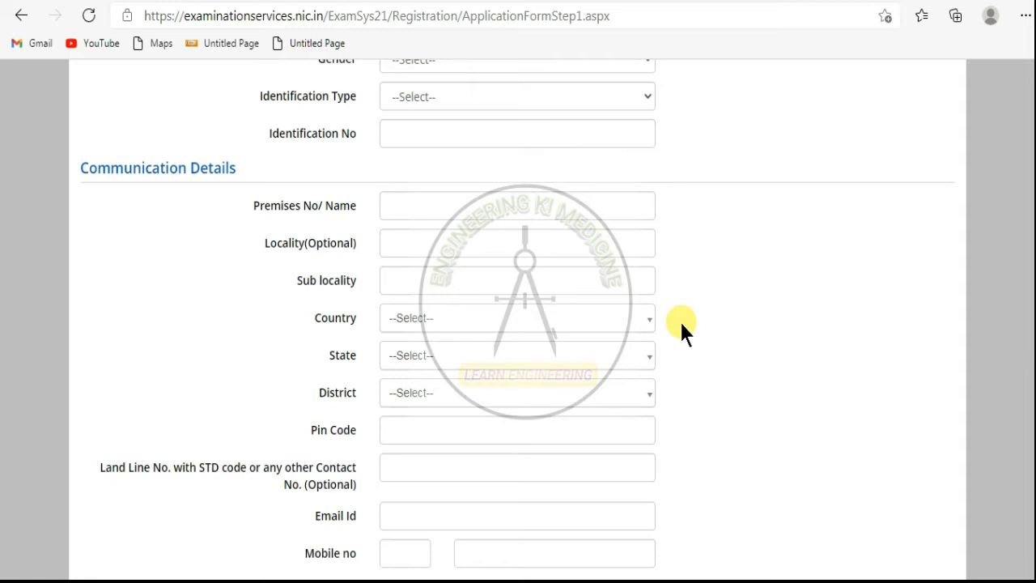
- Set the communication address country to India, then review down to the password and security pin sections
click(652, 322)
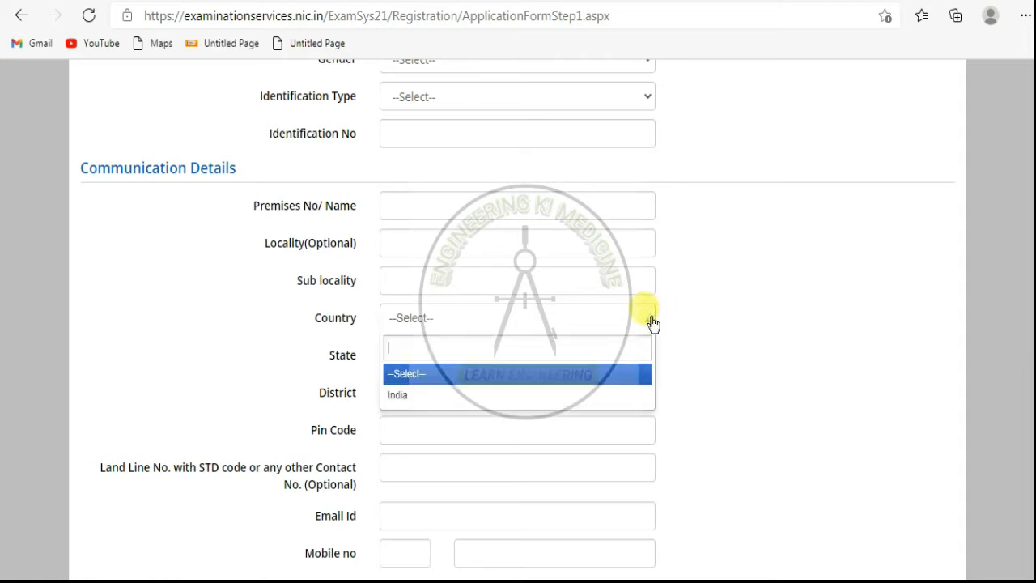
click(536, 395)
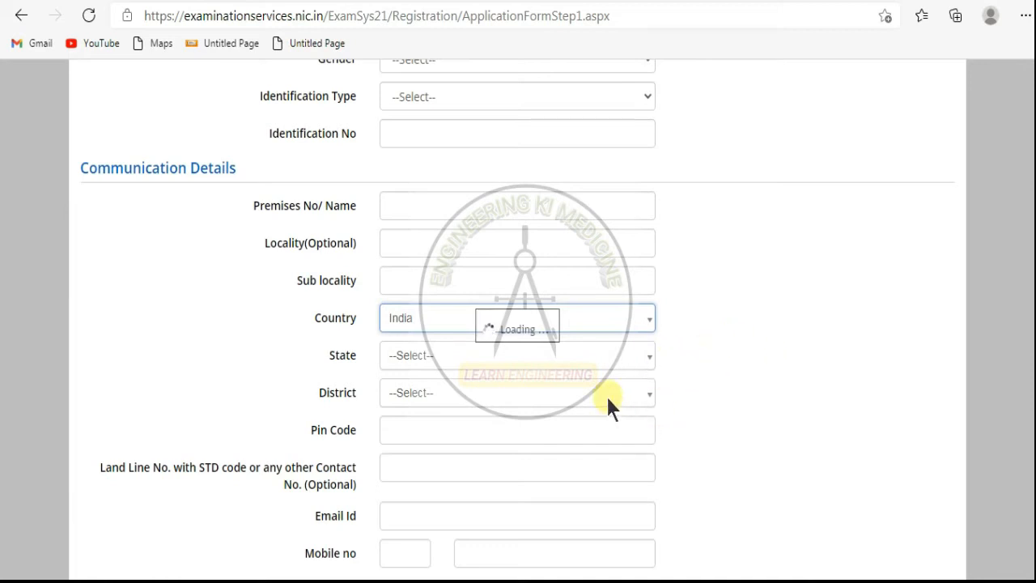
scroll(531, 441, down, 3)
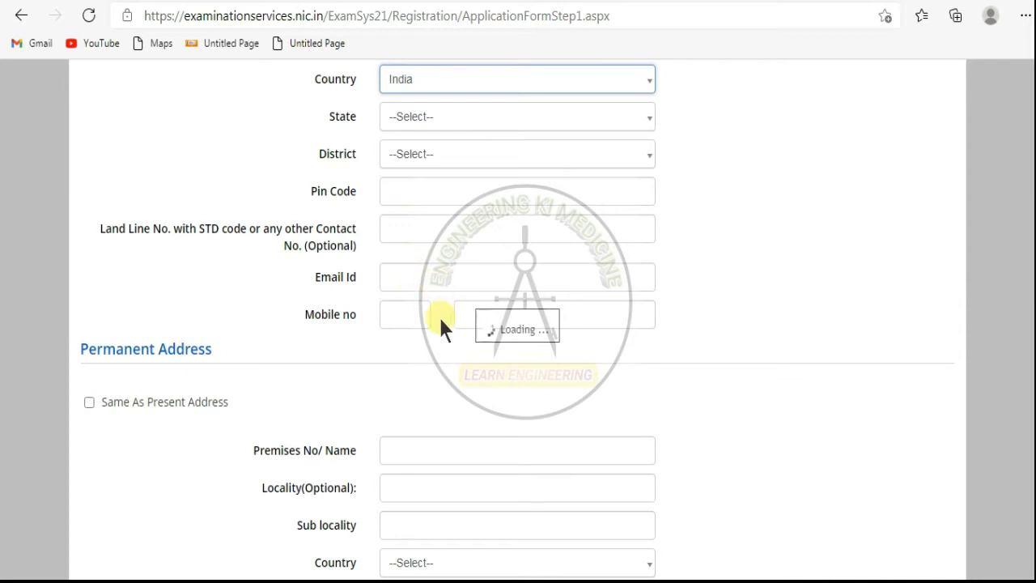
scroll(438, 314, down, 2)
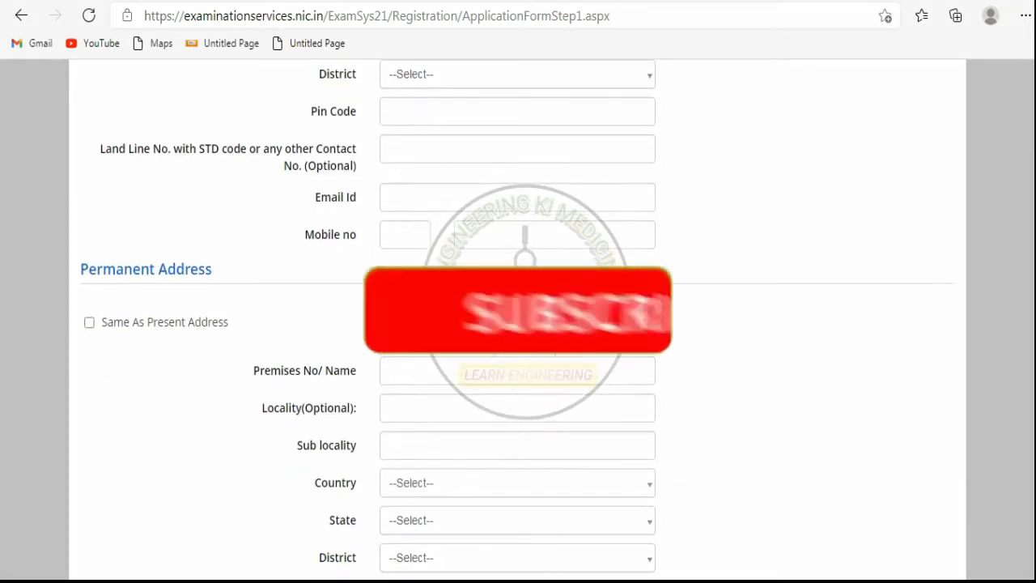
scroll(338, 360, up, 5)
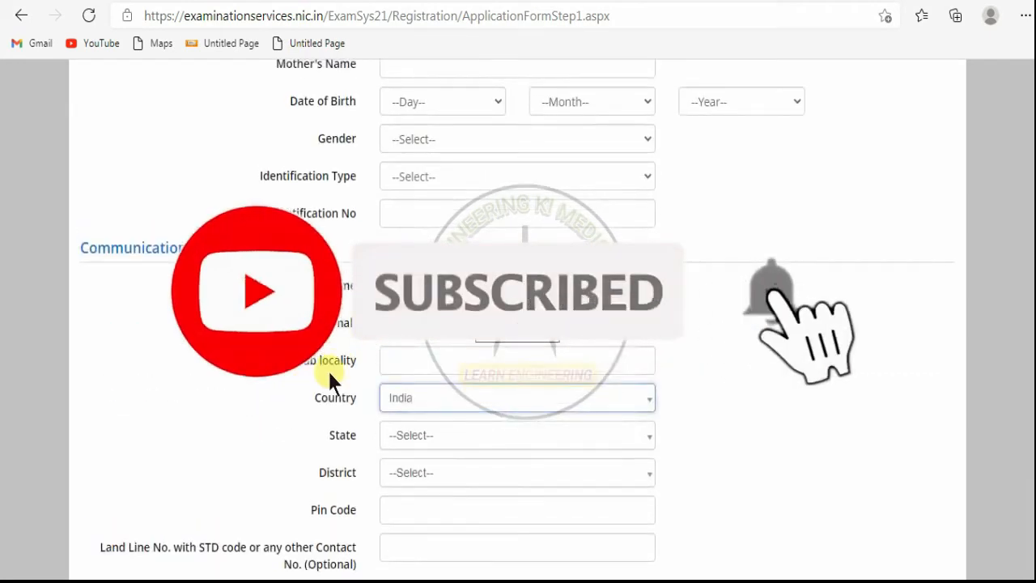
scroll(330, 373, down, 3)
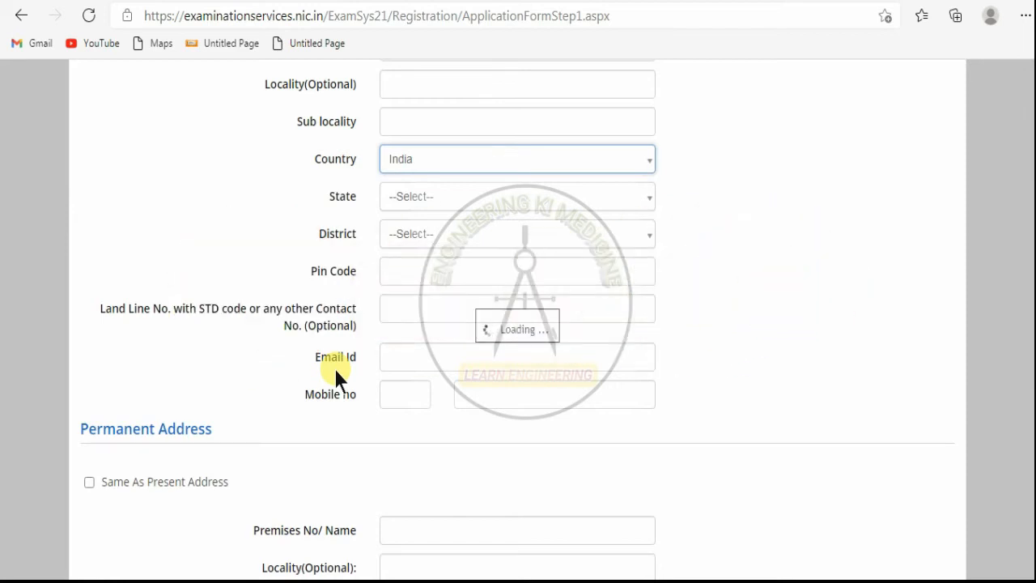
scroll(335, 369, down, 1)
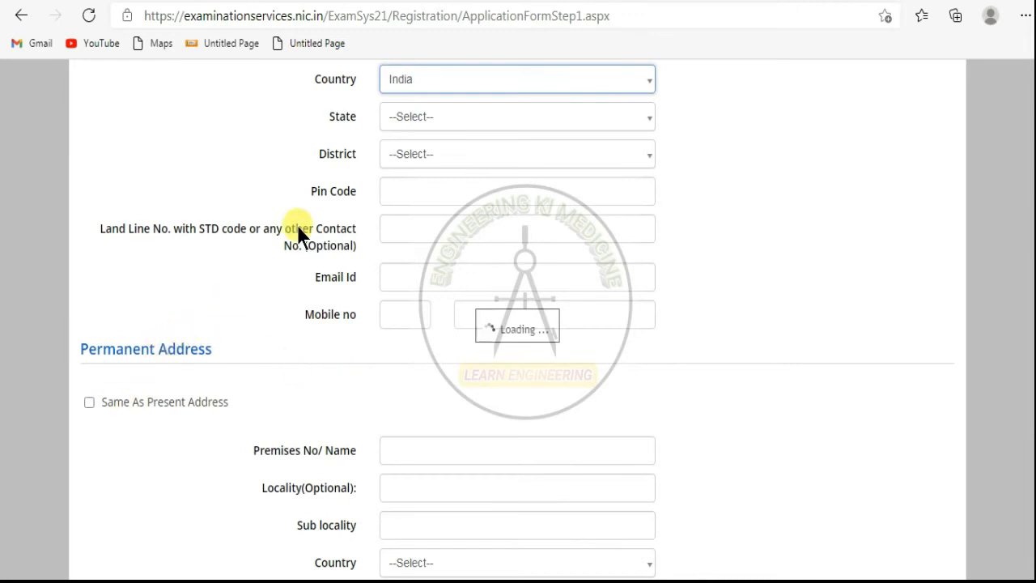
scroll(101, 413, down, 1)
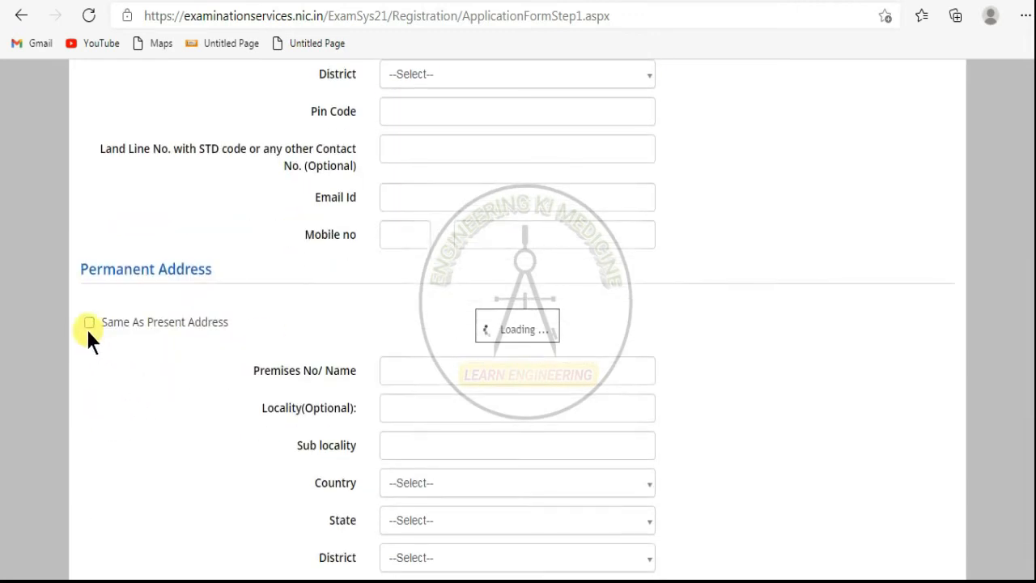
scroll(437, 453, down, 2)
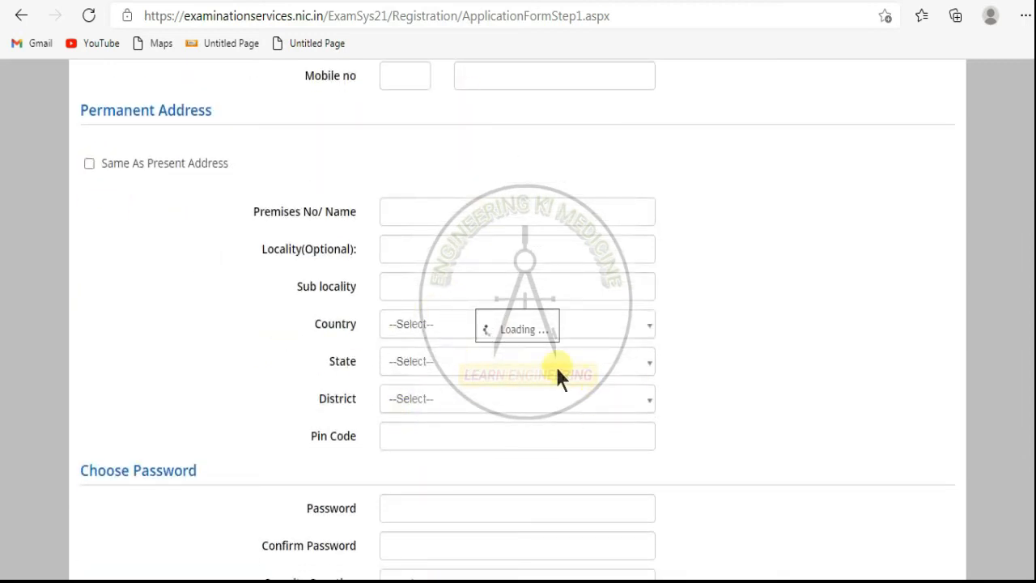
scroll(557, 376, down, 2)
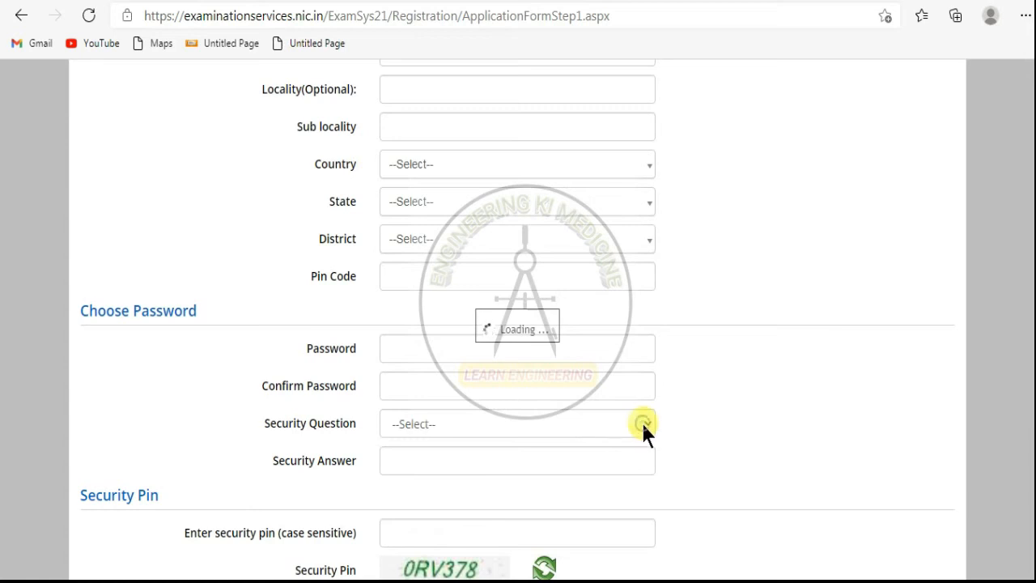
scroll(687, 411, down, 2)
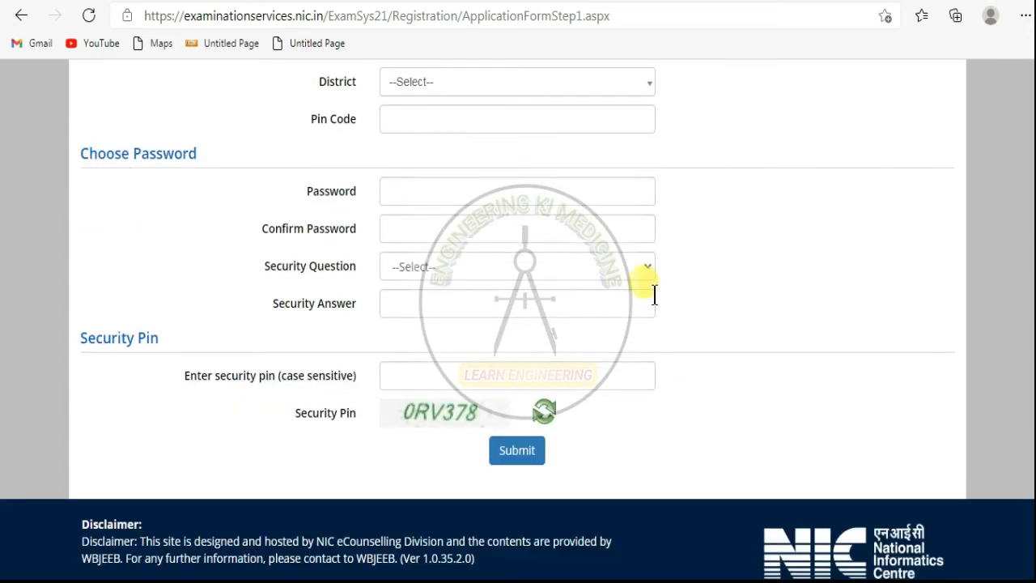
- Choose the first-school security question, answer 'abcd', and begin entering the account password
click(642, 266)
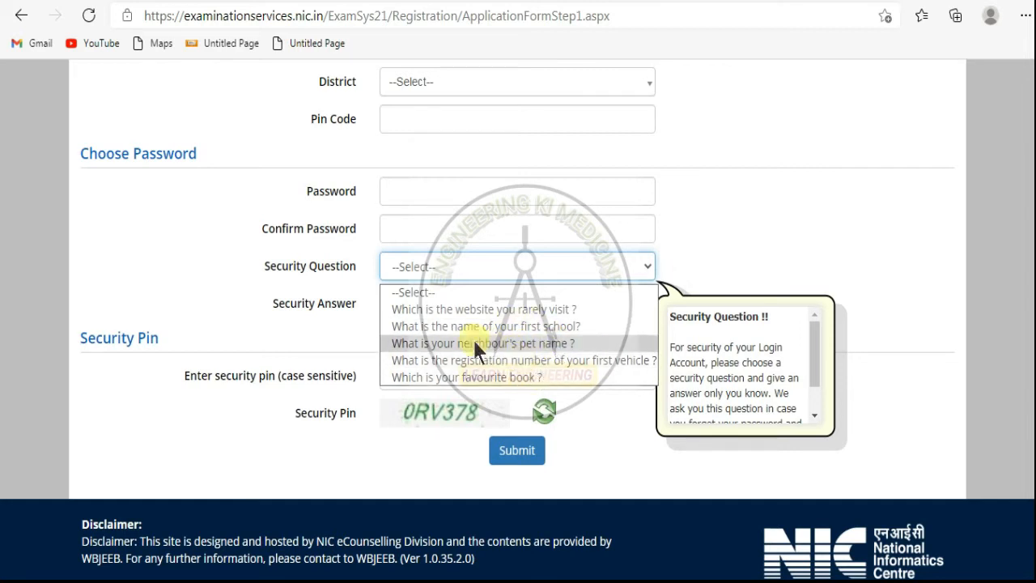
click(573, 332)
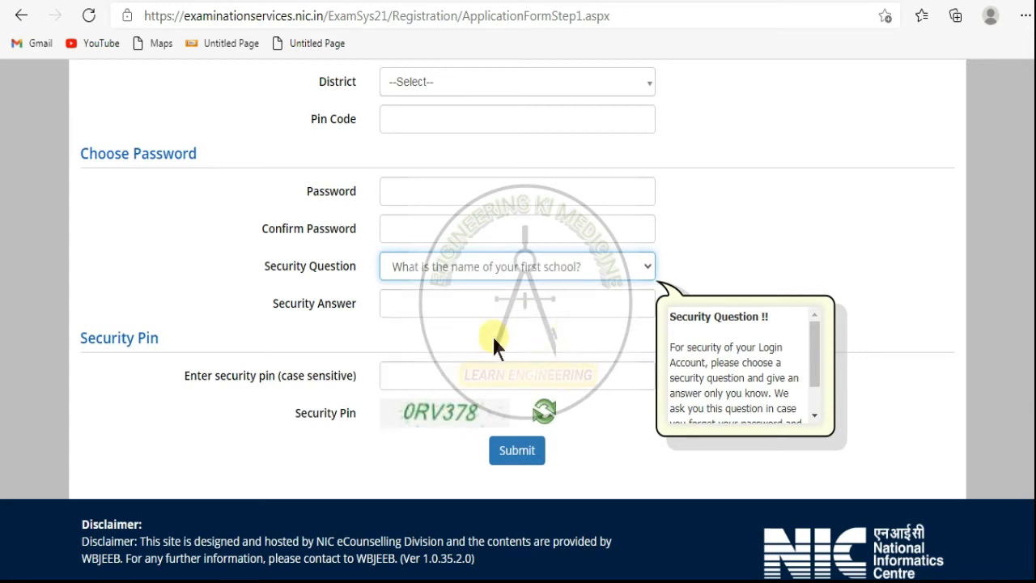
click(456, 305)
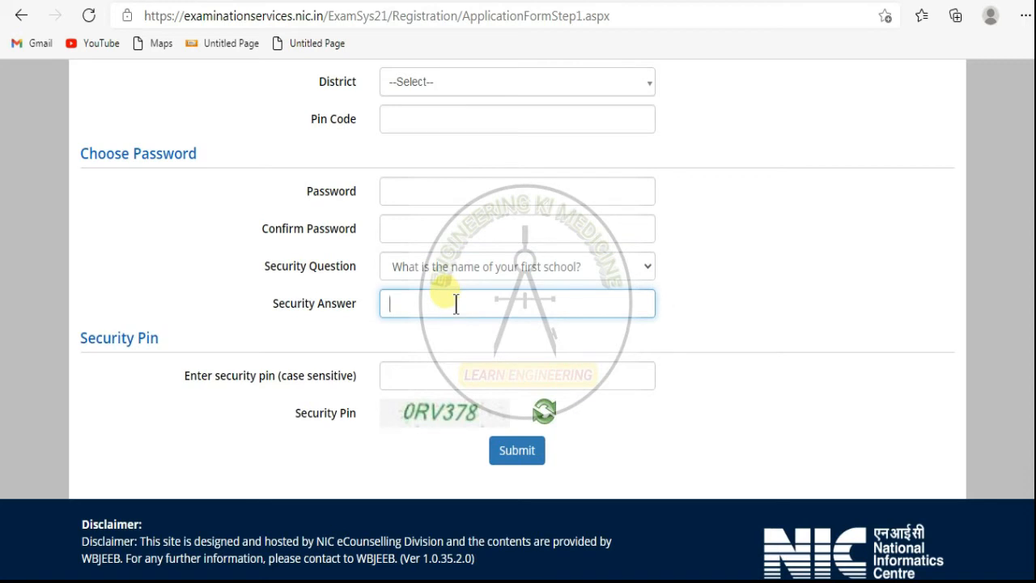
text(abcd)
click(637, 308)
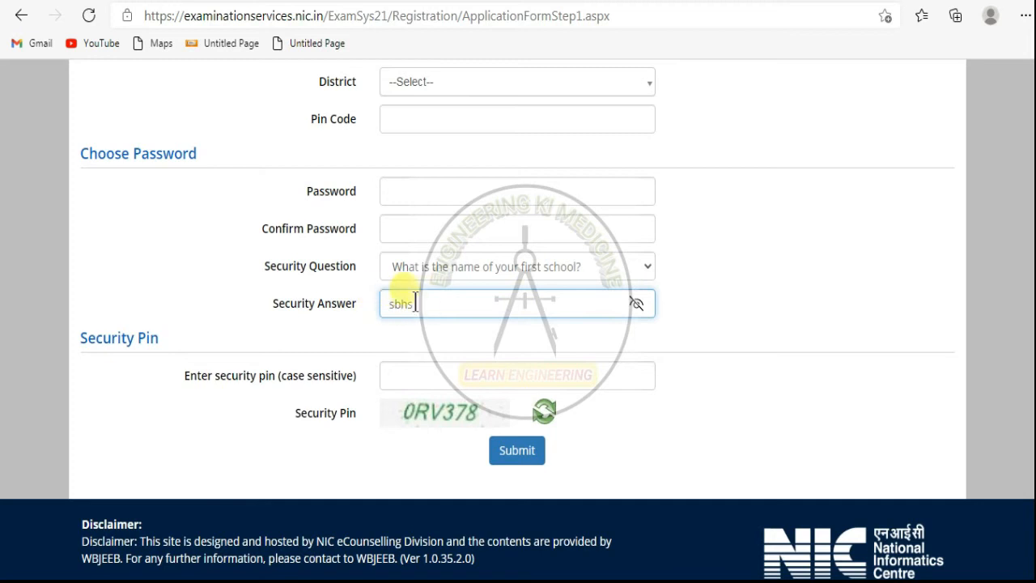
click(637, 306)
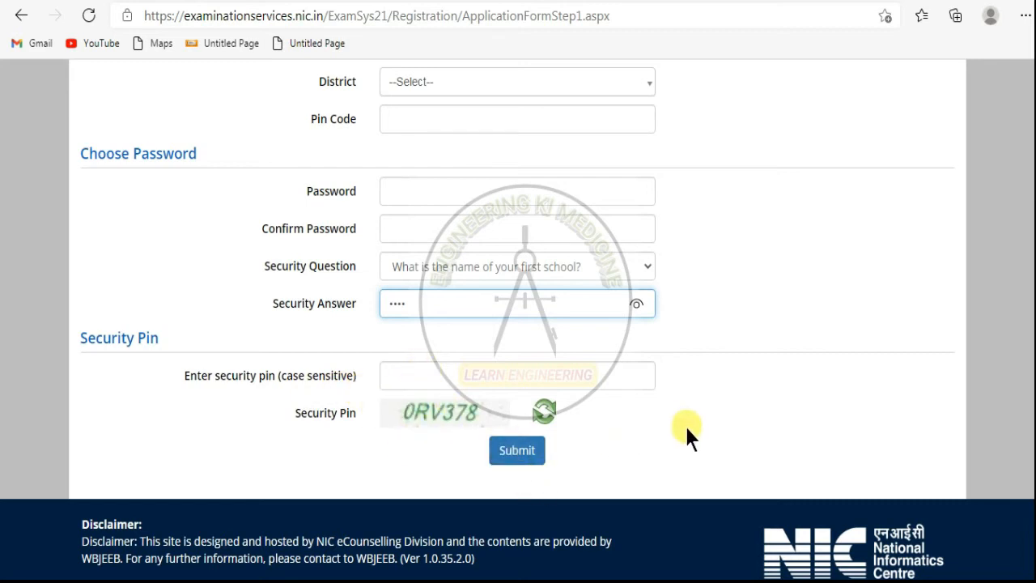
click(453, 193)
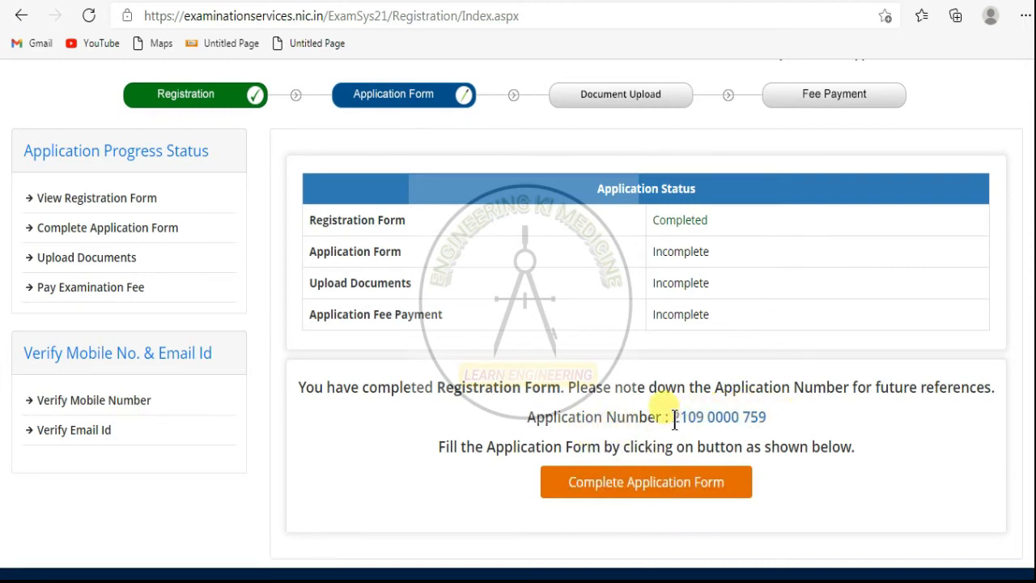
- Copy the issued application number from the status page
drag(671, 417, 762, 418)
right_click(722, 416)
click(765, 135)
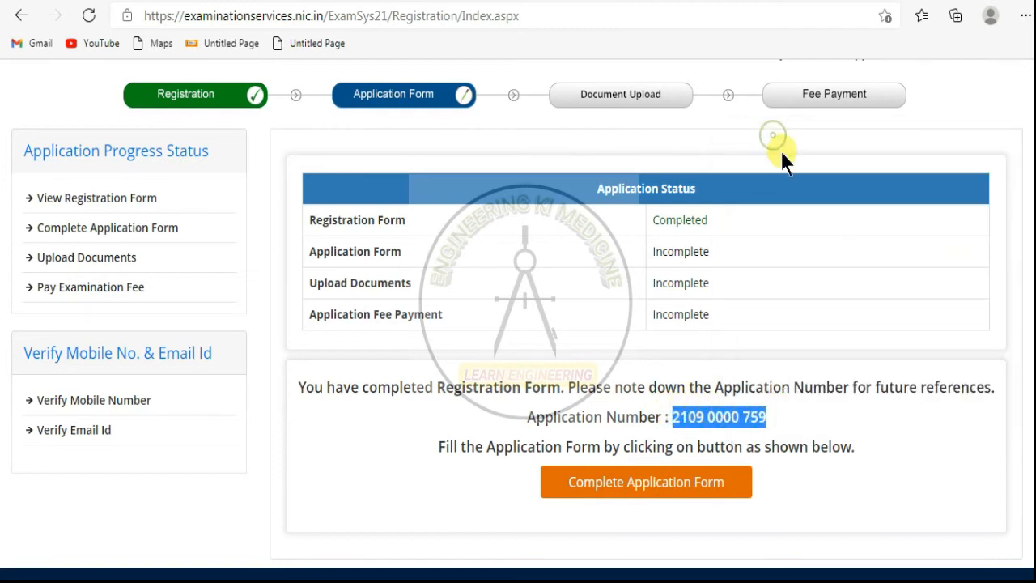
click(819, 468)
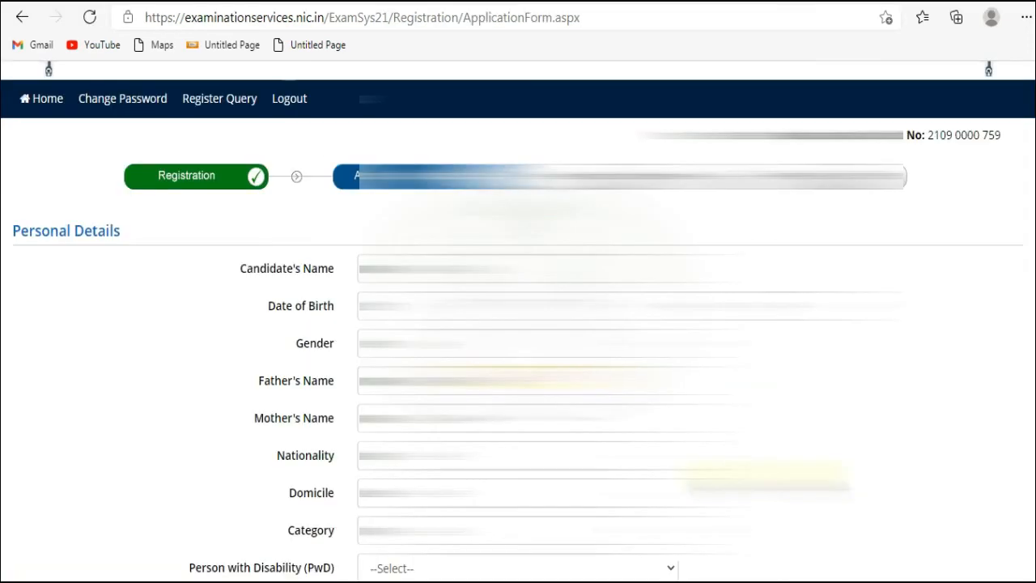
- Review the Application Form's carried-over personal details and the Apply For and Academic Details sections
scroll(518, 340, down, 1)
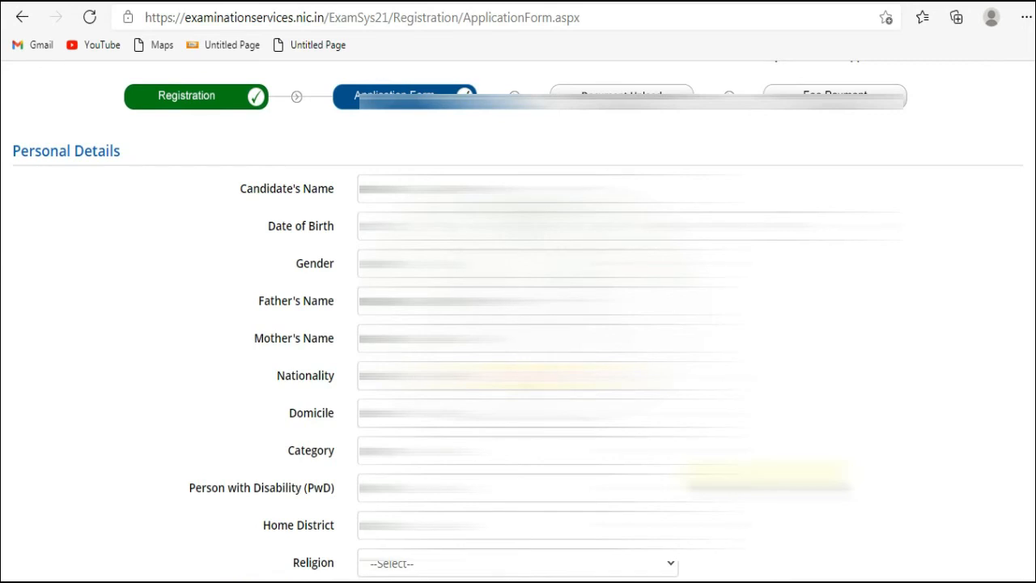
scroll(518, 323, down, 3)
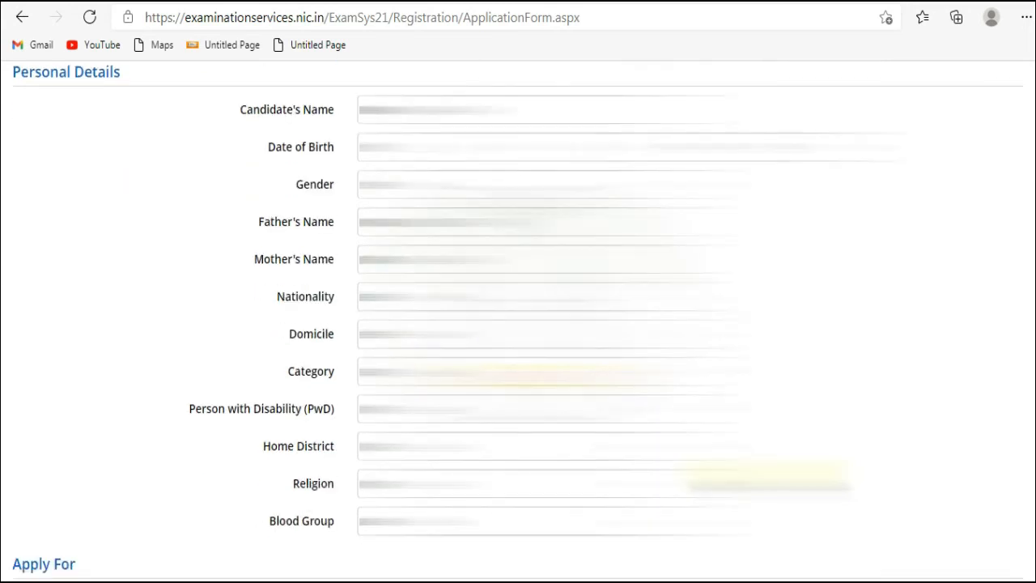
scroll(518, 323, up, 1)
scroll(518, 323, down, 1)
scroll(518, 324, up, 1)
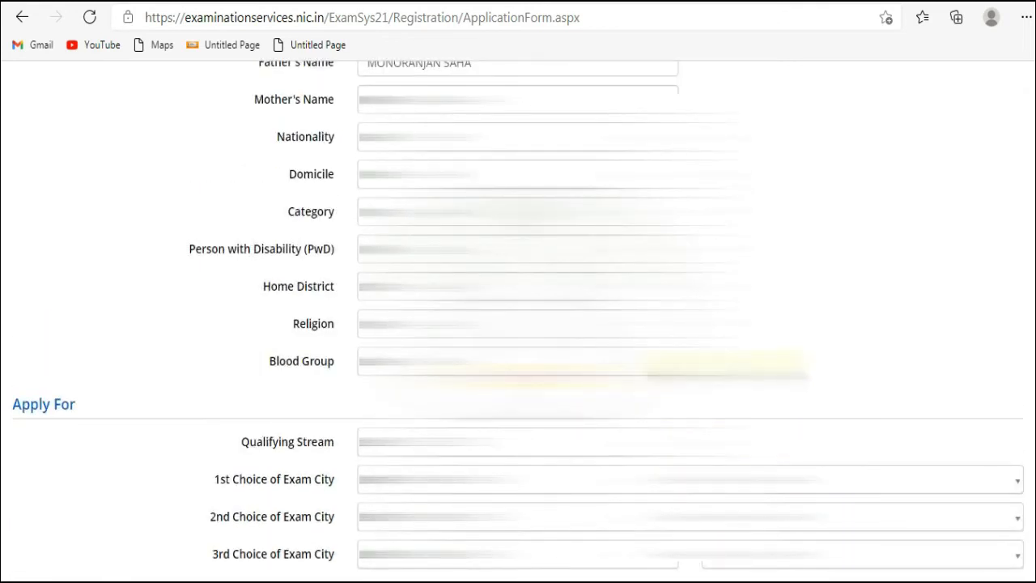
scroll(518, 324, down, 1)
scroll(518, 324, up, 1)
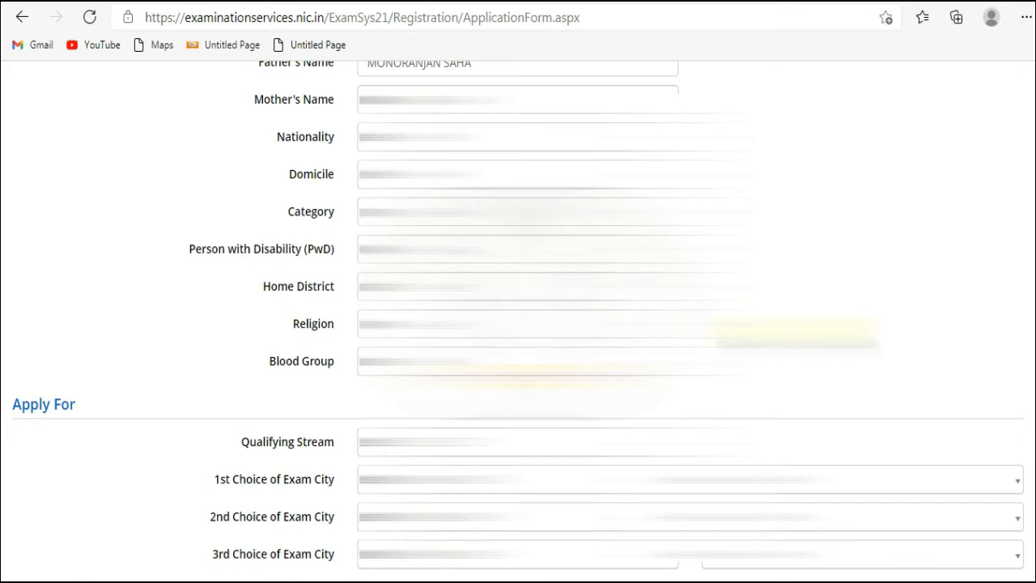
scroll(518, 324, down, 1)
scroll(518, 324, down, 1)
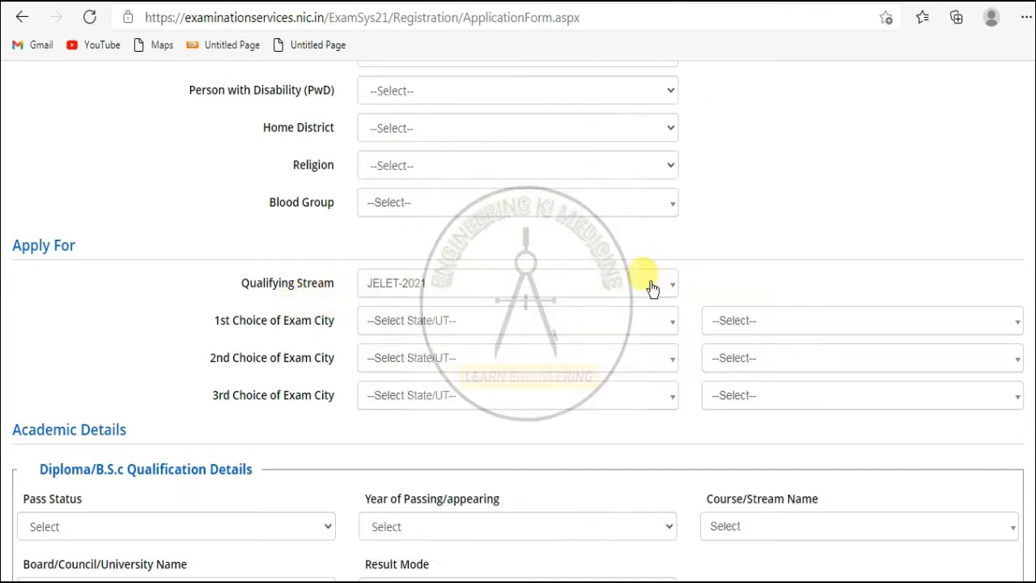
- Select JELET-2021 as qualifying stream and WEST BENGAL, Kolkata-South Kolkata as first exam city
click(655, 279)
click(498, 340)
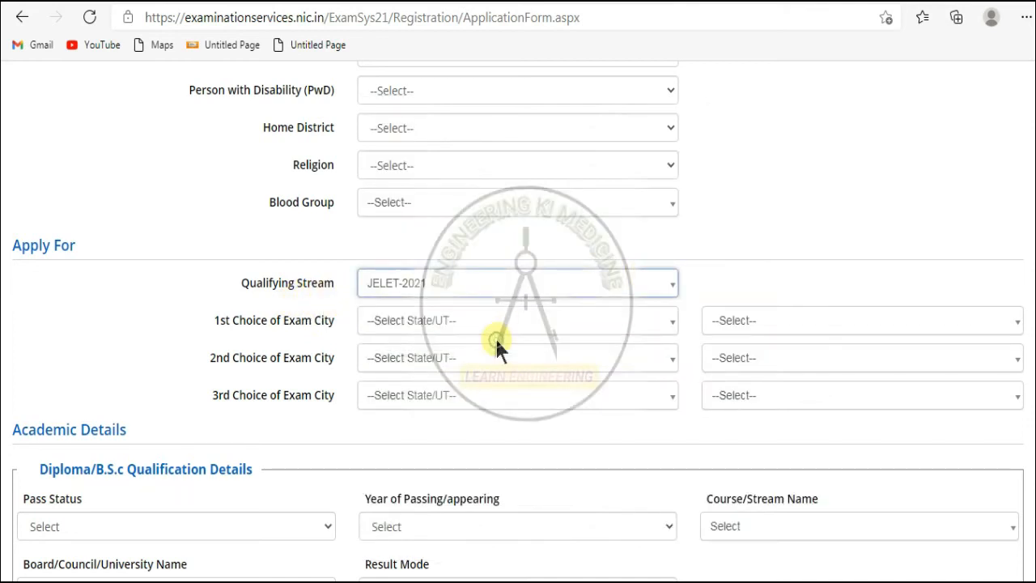
scroll(357, 315, down, 1)
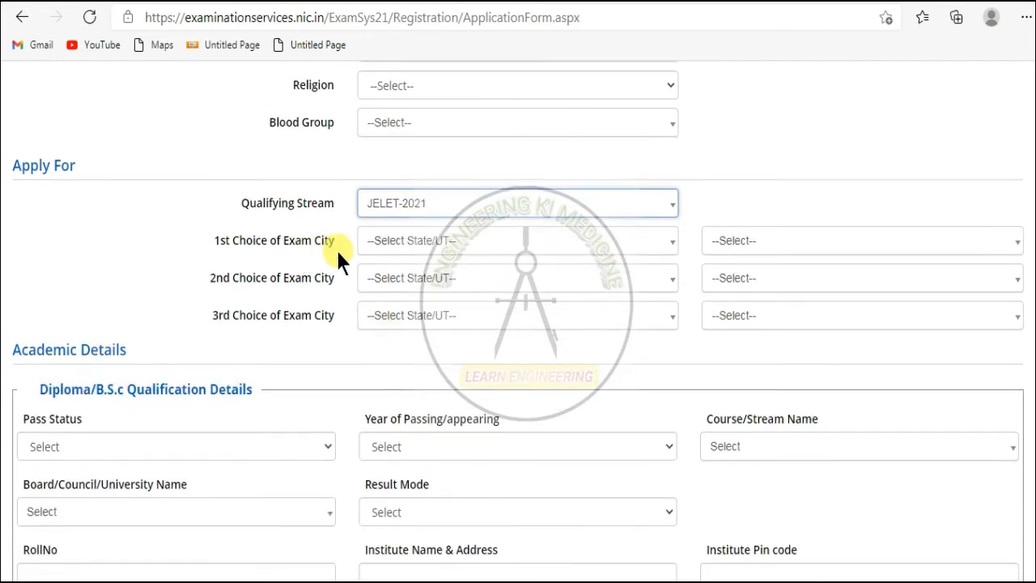
click(643, 248)
click(471, 313)
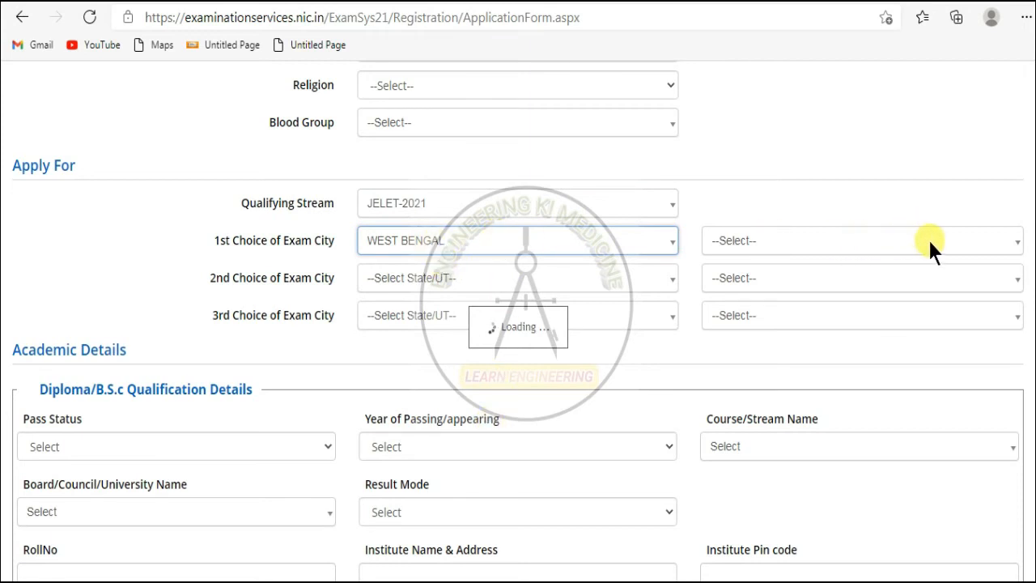
click(882, 240)
click(785, 366)
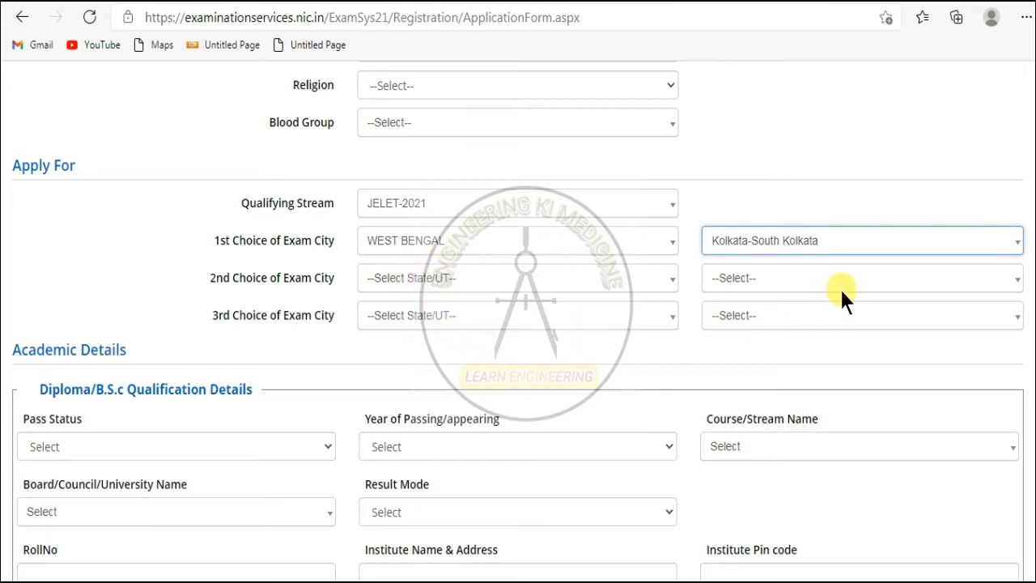
scroll(780, 300, down, 2)
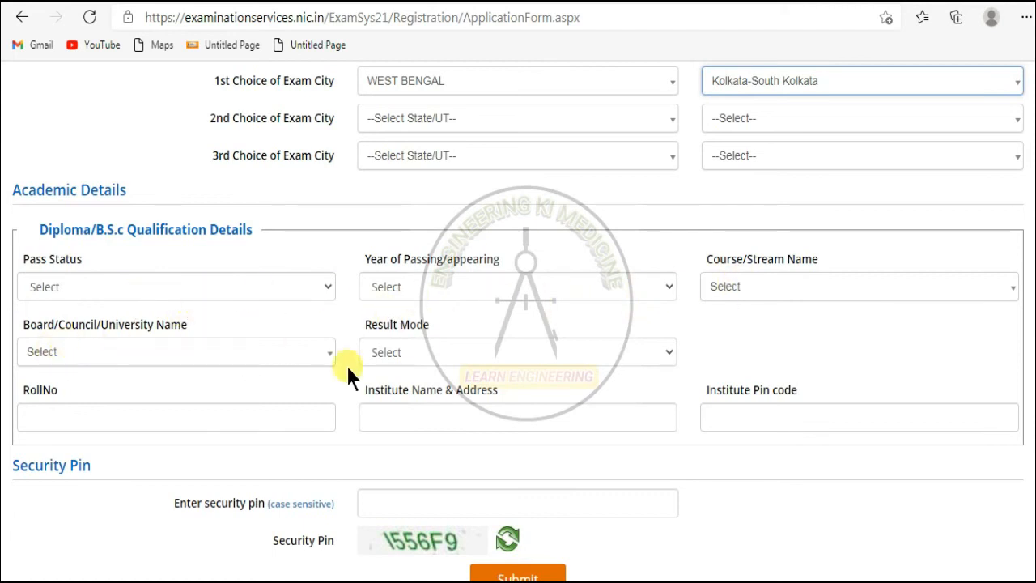
- Choose Percentage as the result mode for the academic marks
click(418, 351)
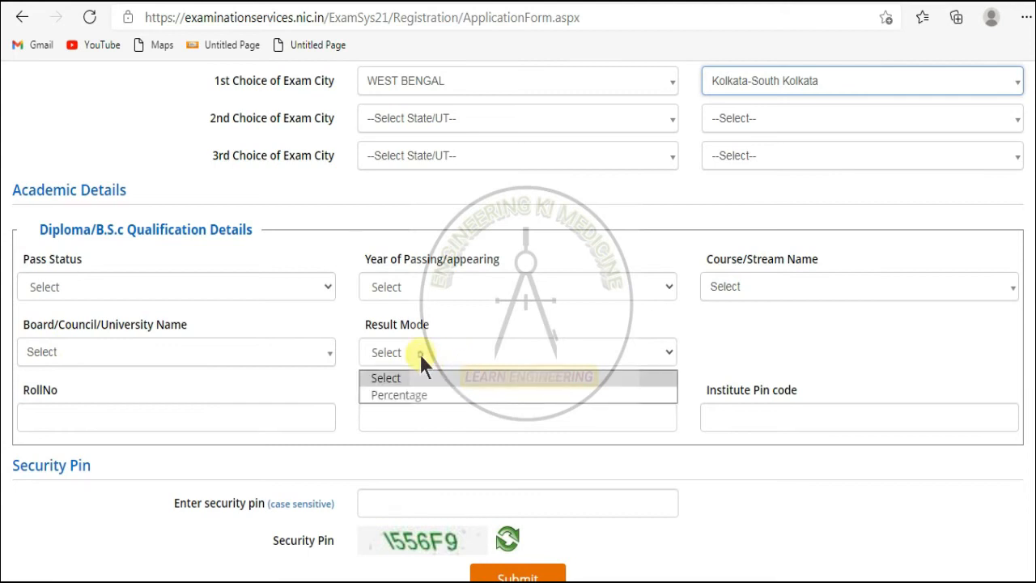
click(403, 394)
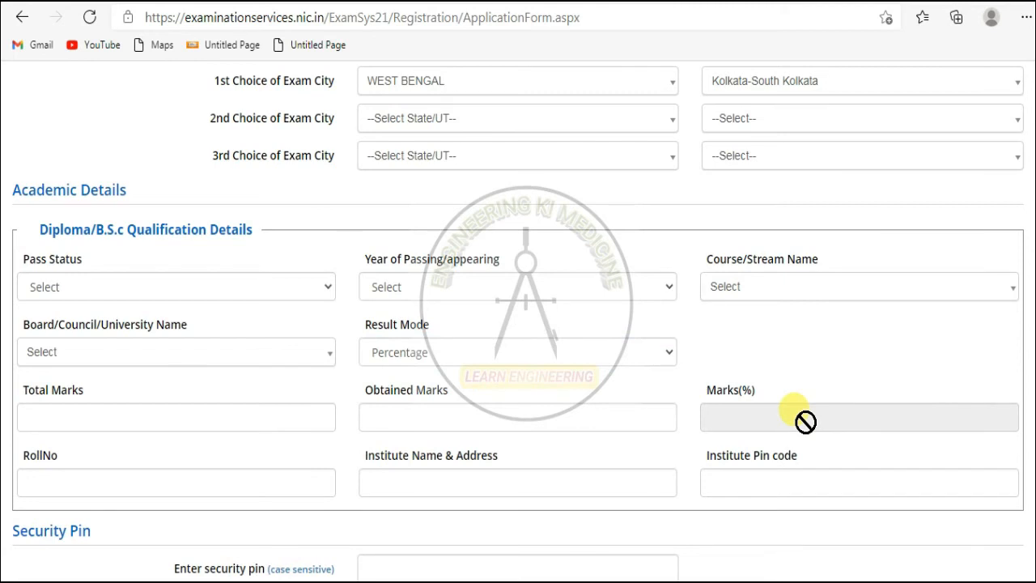
scroll(688, 316, down, 2)
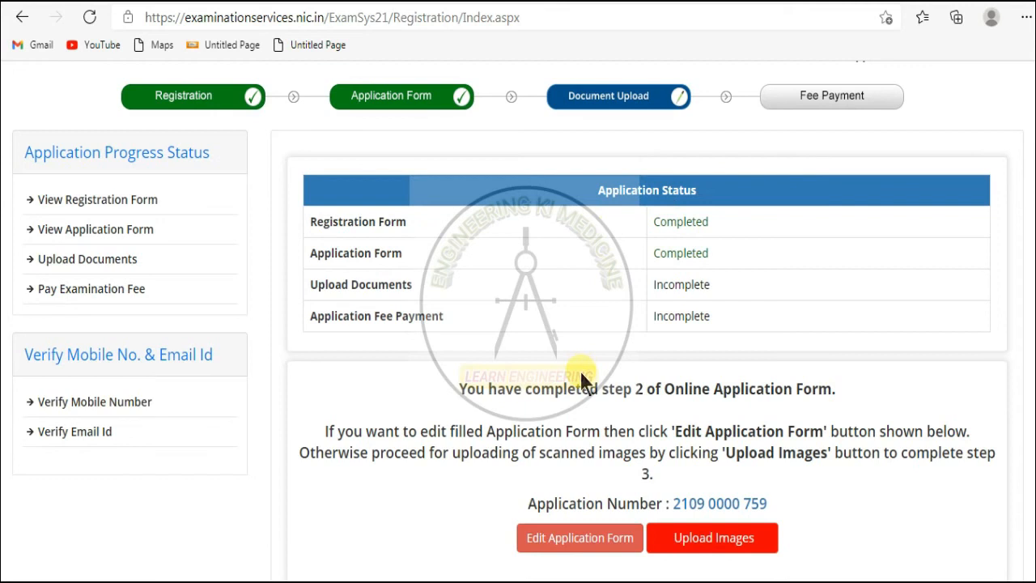
- Go to the document upload page for the photograph and signature
click(712, 540)
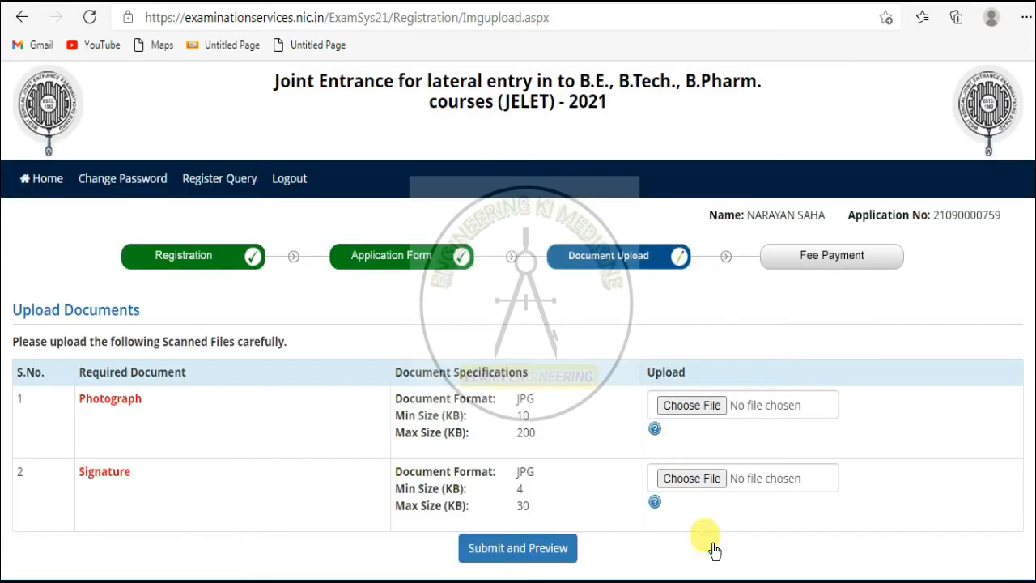
scroll(634, 484, down, 1)
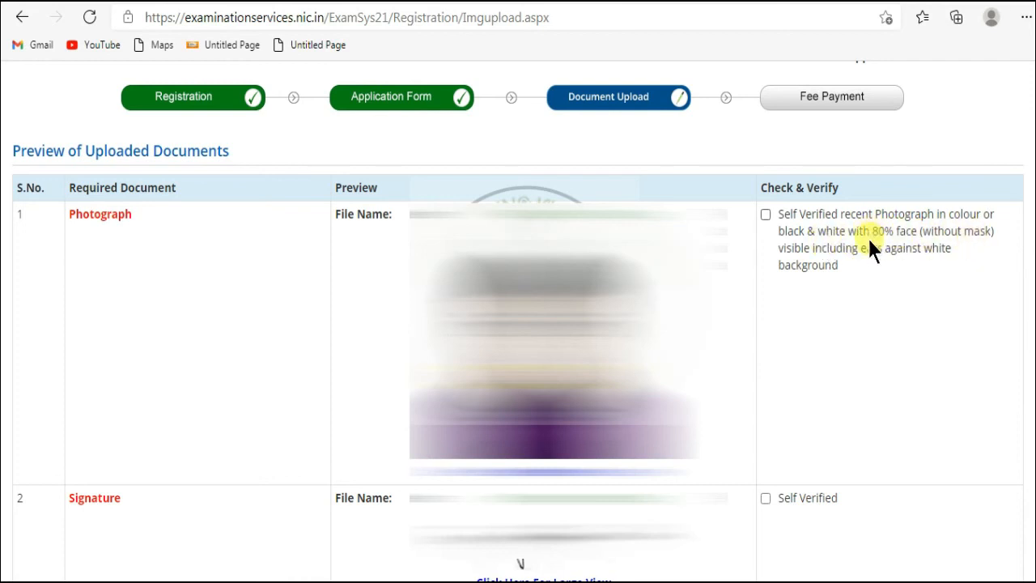
- Mark the photograph and signature as self verified, enter the security pin and tick the declaration
click(766, 214)
scroll(847, 329, down, 1)
click(765, 419)
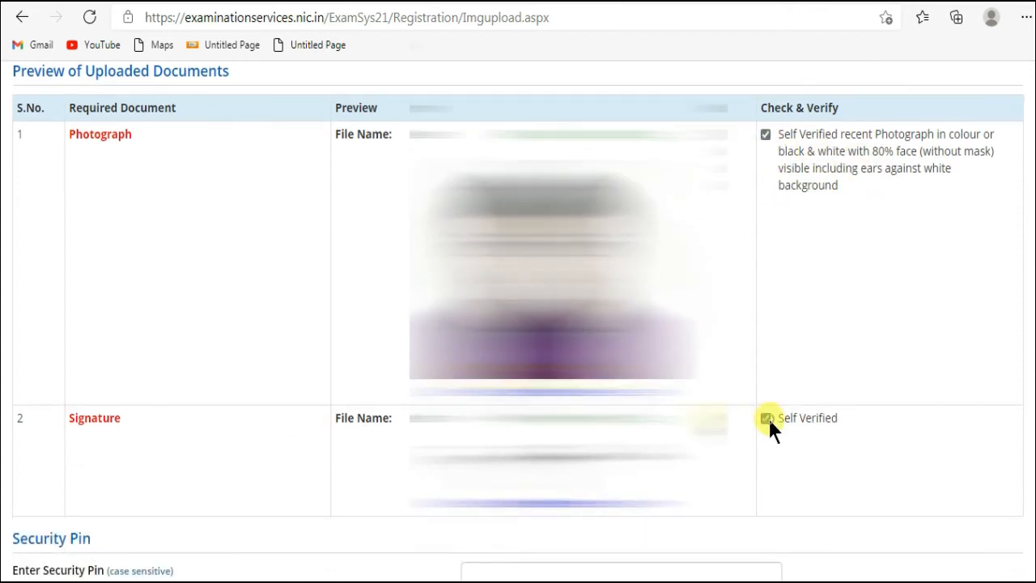
scroll(756, 426, down, 2)
scroll(760, 429, down, 2)
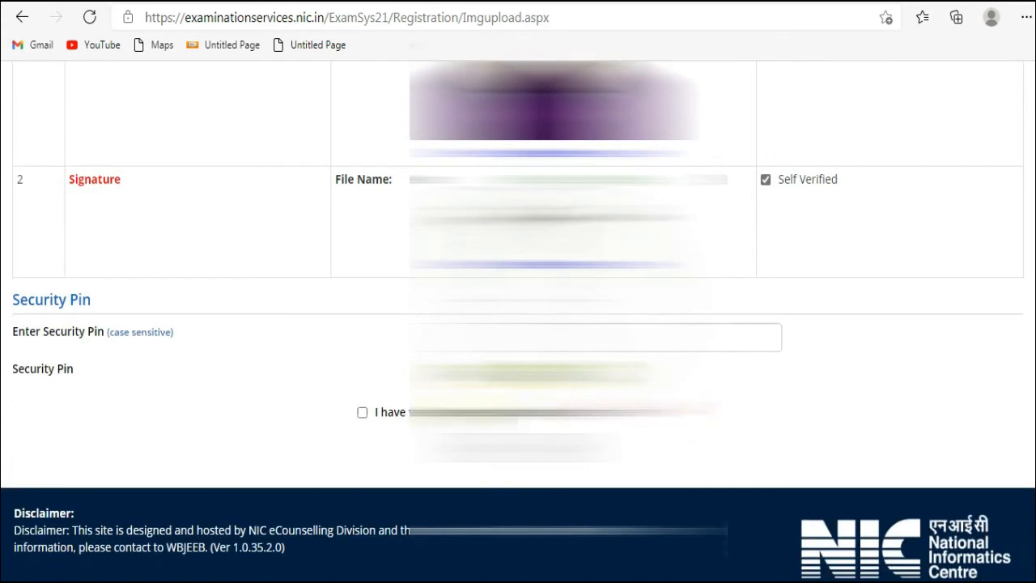
click(523, 335)
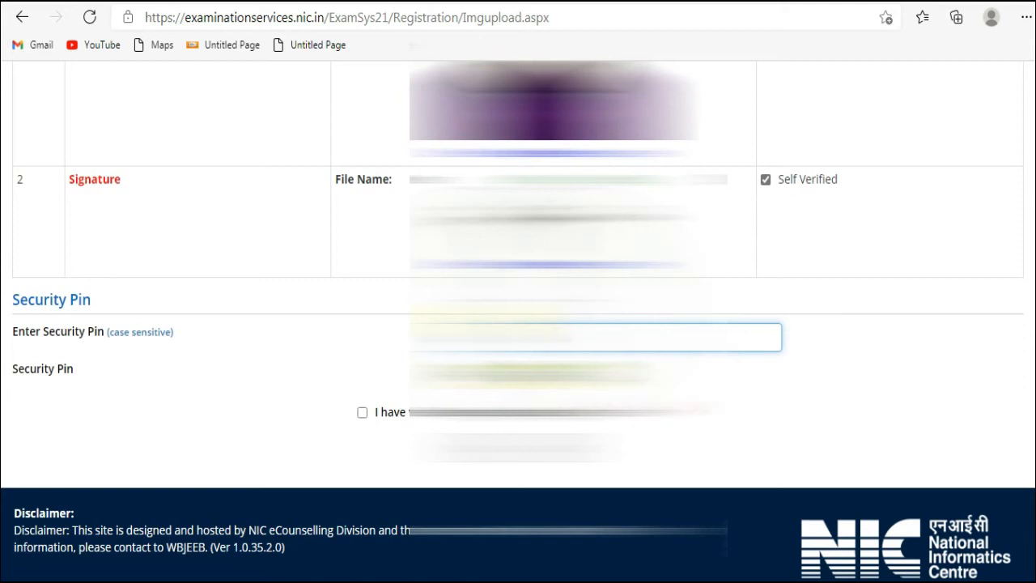
click(361, 409)
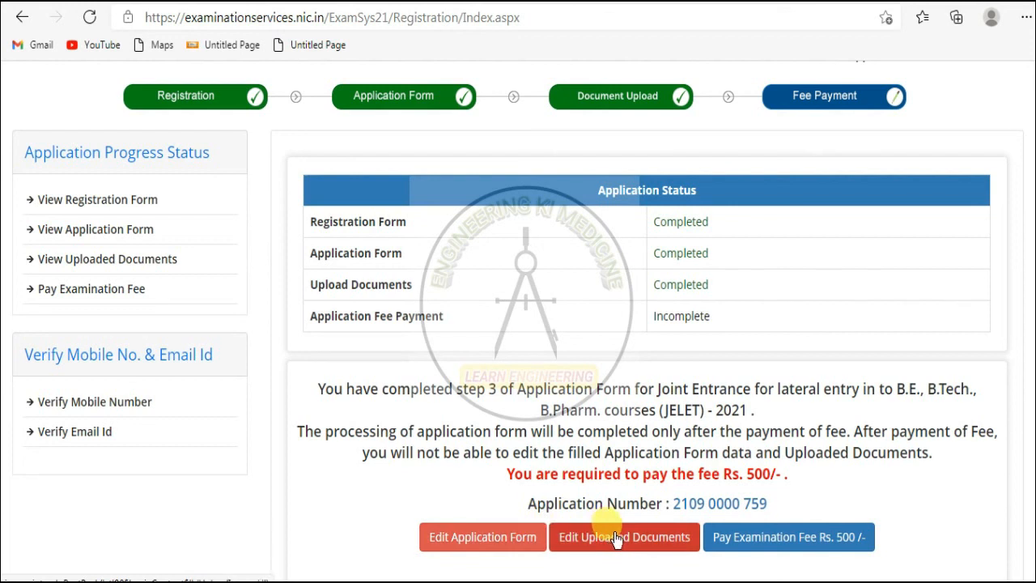
- Choose Online Payment for the Rs. 500 examination fee and confirm proceeding to payment
click(773, 544)
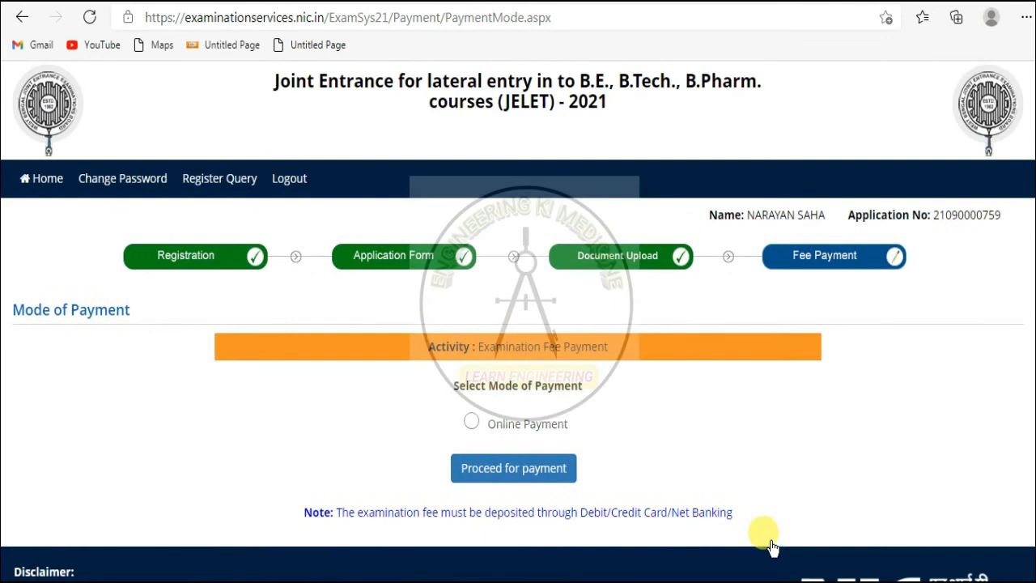
scroll(672, 379, down, 1)
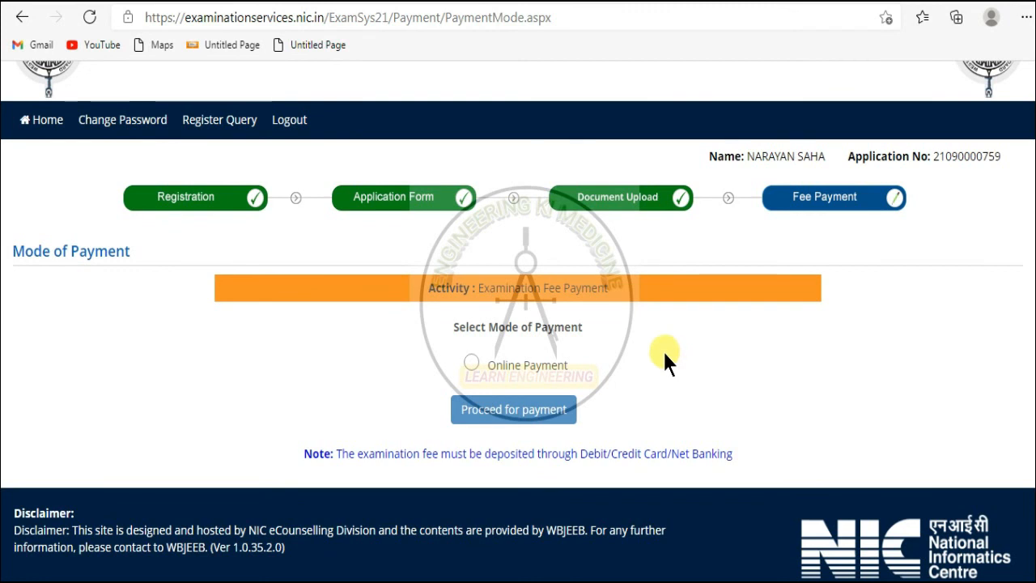
click(478, 363)
click(543, 408)
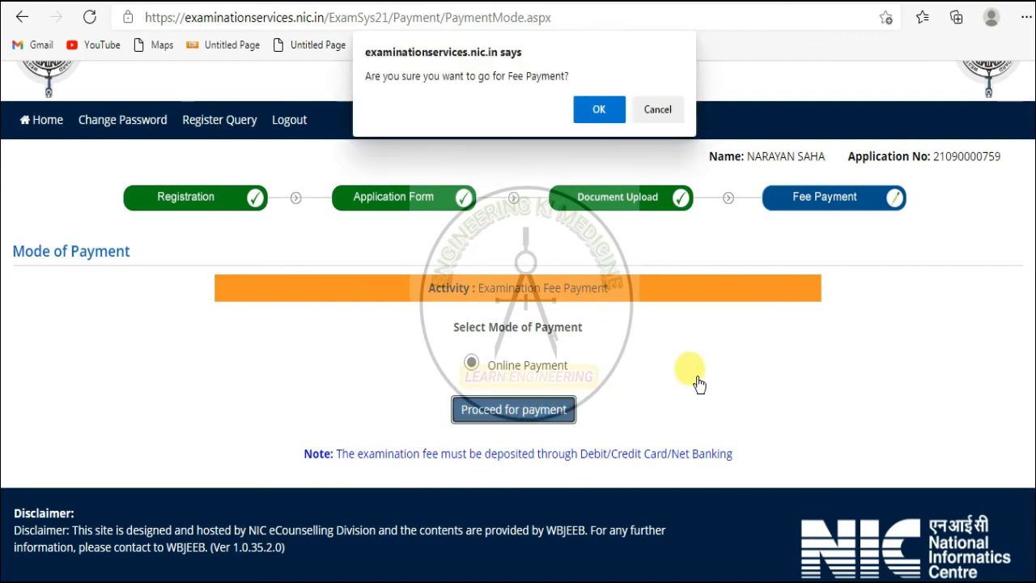
click(599, 109)
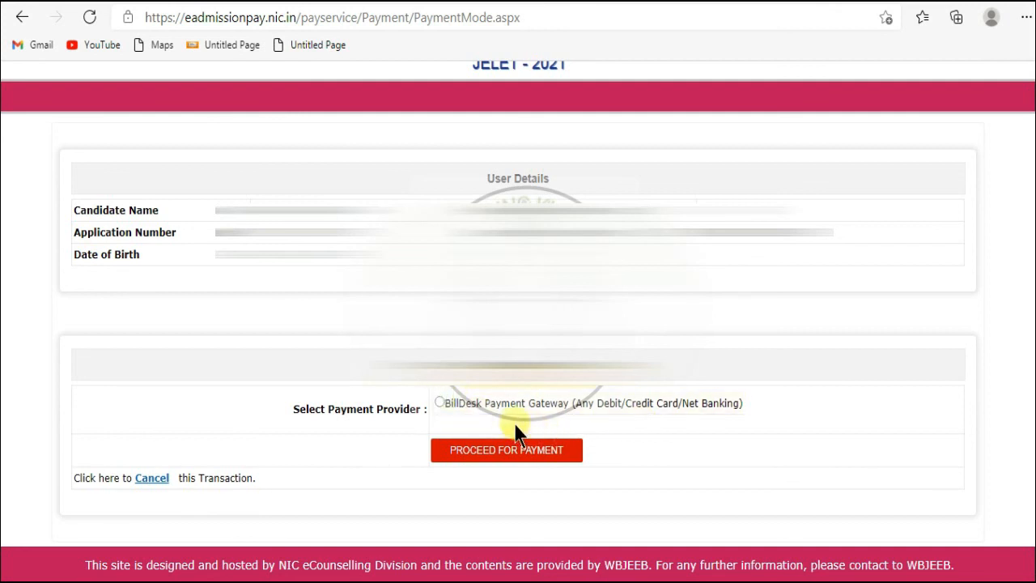
- Select the BillDesk Payment Gateway and proceed to pay the ₹500.00 fee
click(439, 403)
click(478, 456)
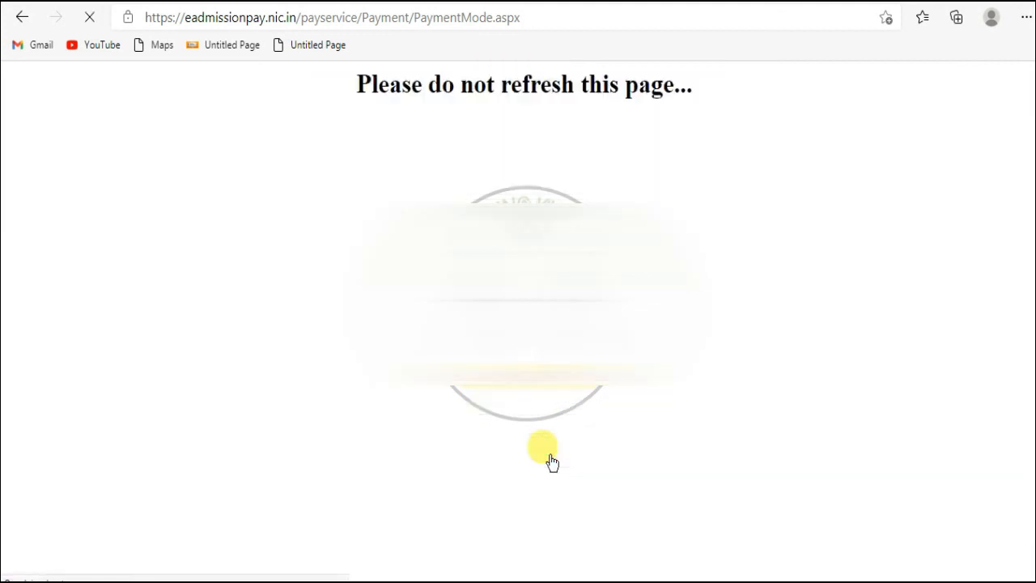